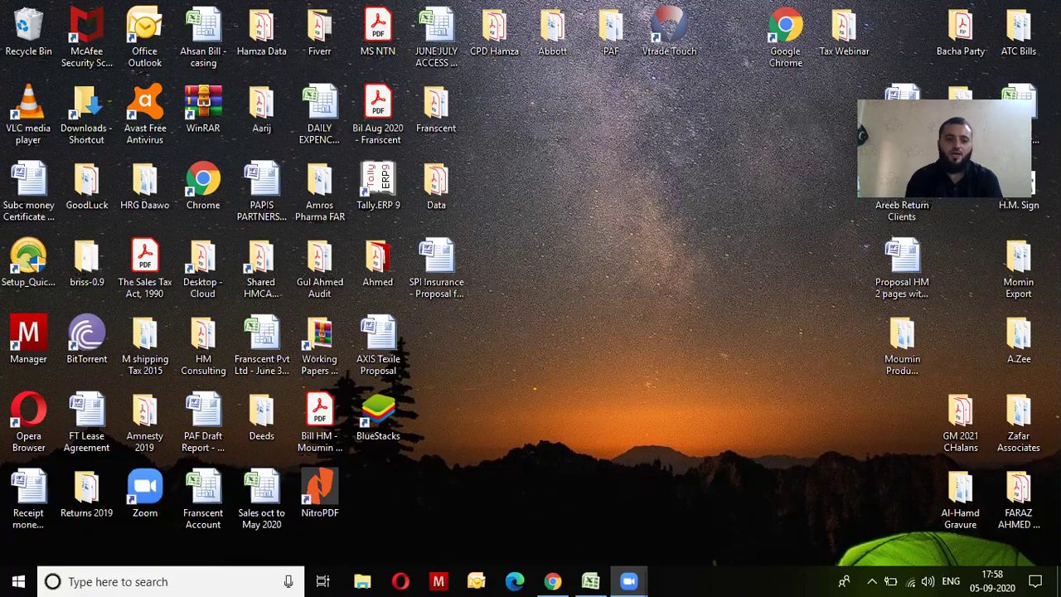
# Step: Bring the Chrome window with the Active Taxpayer List (Income Tax) page forward and focus the Registration No. field
pyautogui.hotkey('alt', 'Tab')
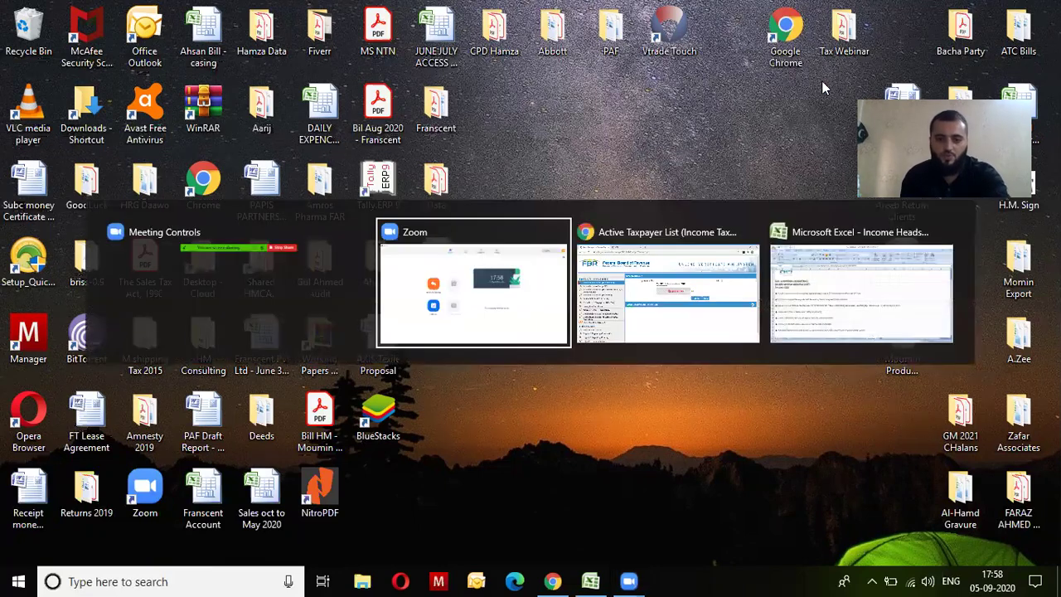
pyautogui.hotkey('alt', 'Tab')
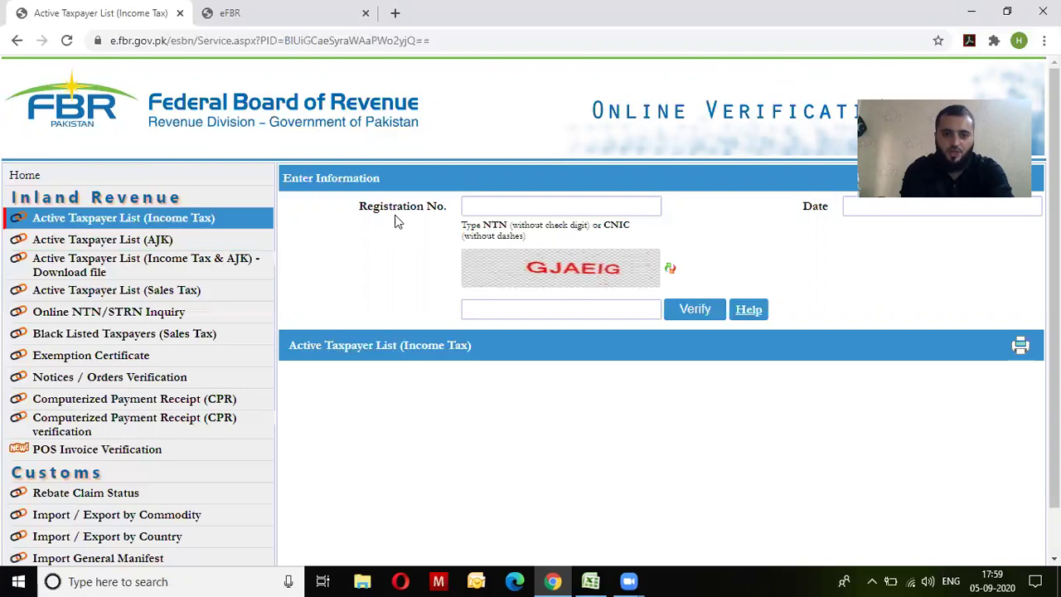
pyautogui.click(481, 212)
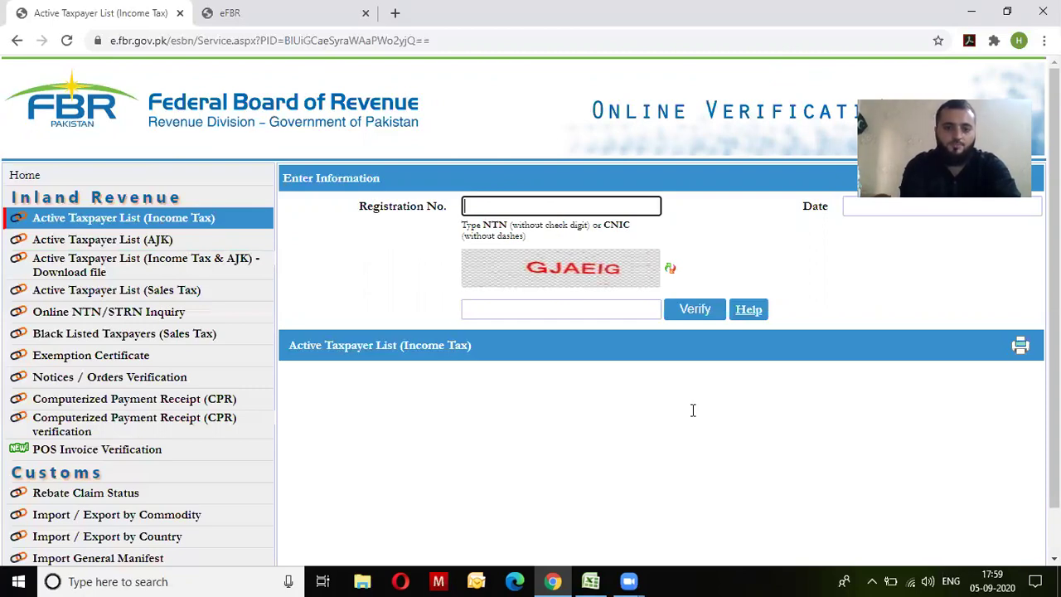
# Step: Return to the Active Taxpayer List tab and enter the taxpayer's CNIC as Registration No
pyautogui.hotkey('ctrl', 'Tab')
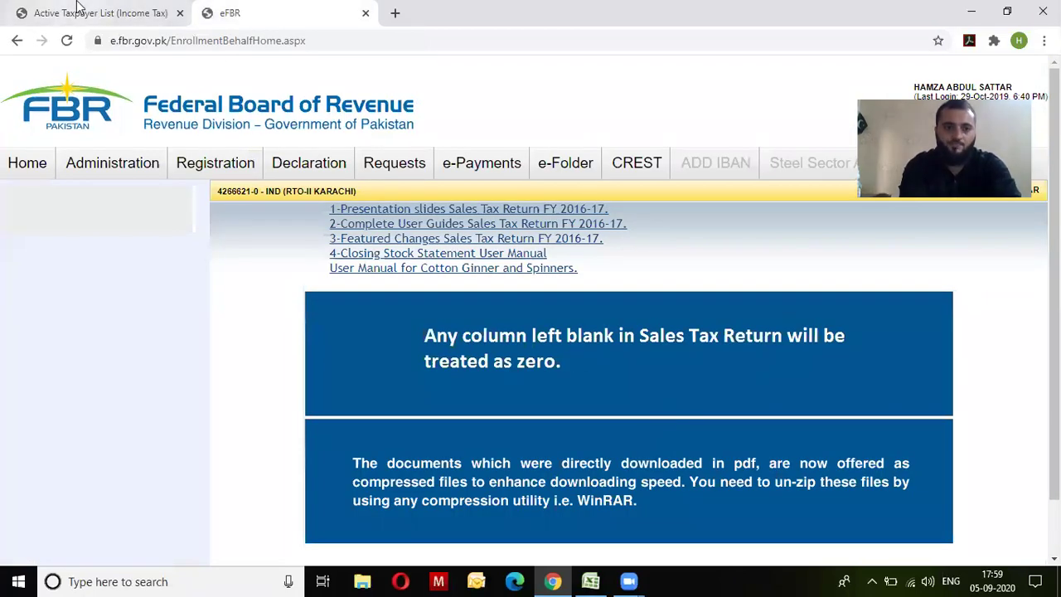
pyautogui.click(83, 13)
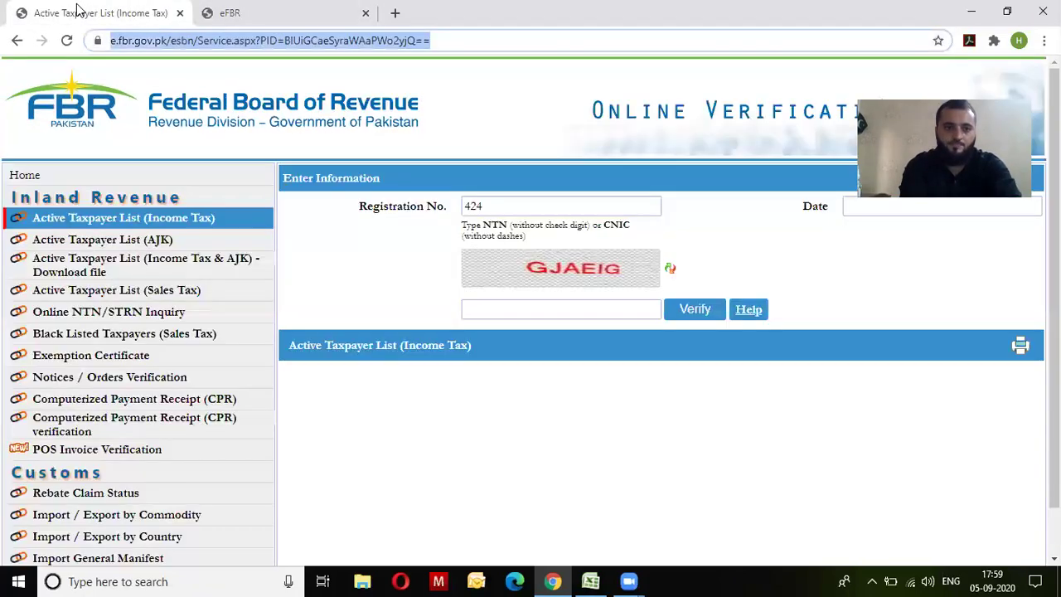
pyautogui.click(499, 206)
pyautogui.press('BackSpace')
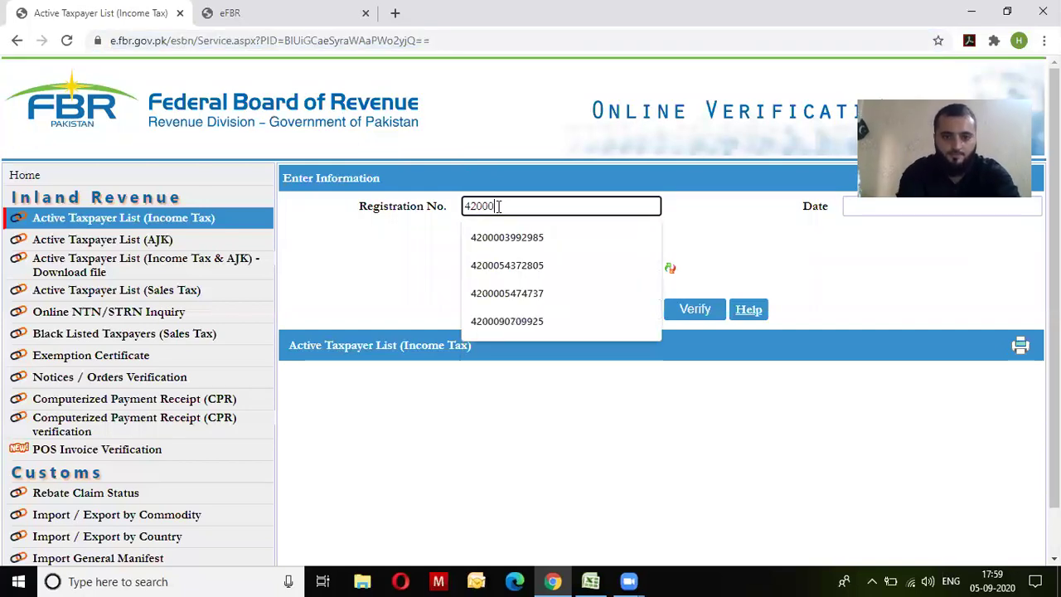
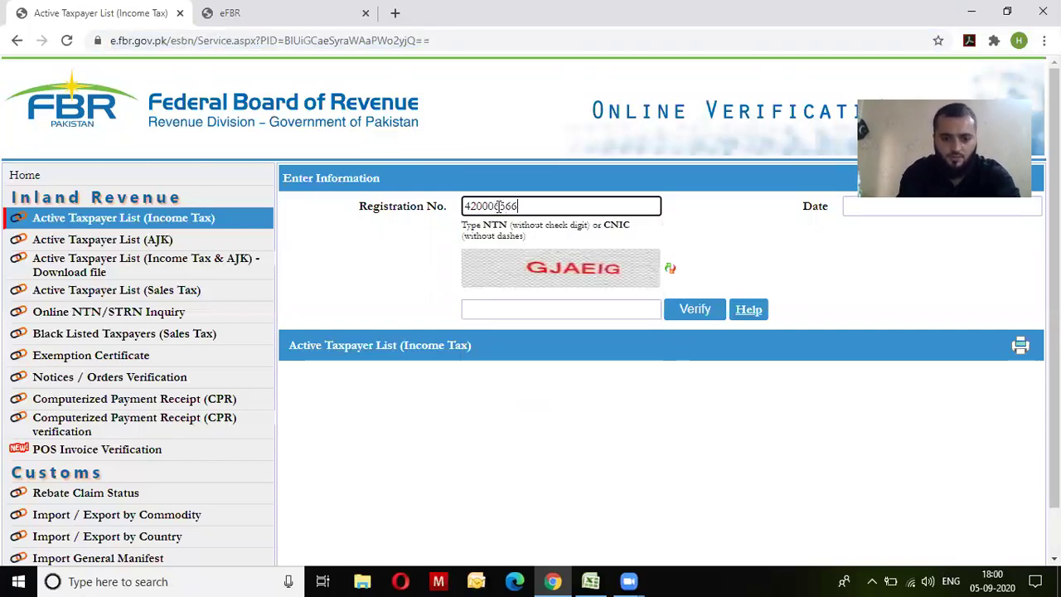
# Step: Set the Date field to 05-Sep-2020 using the calendar
pyautogui.press('Tab')
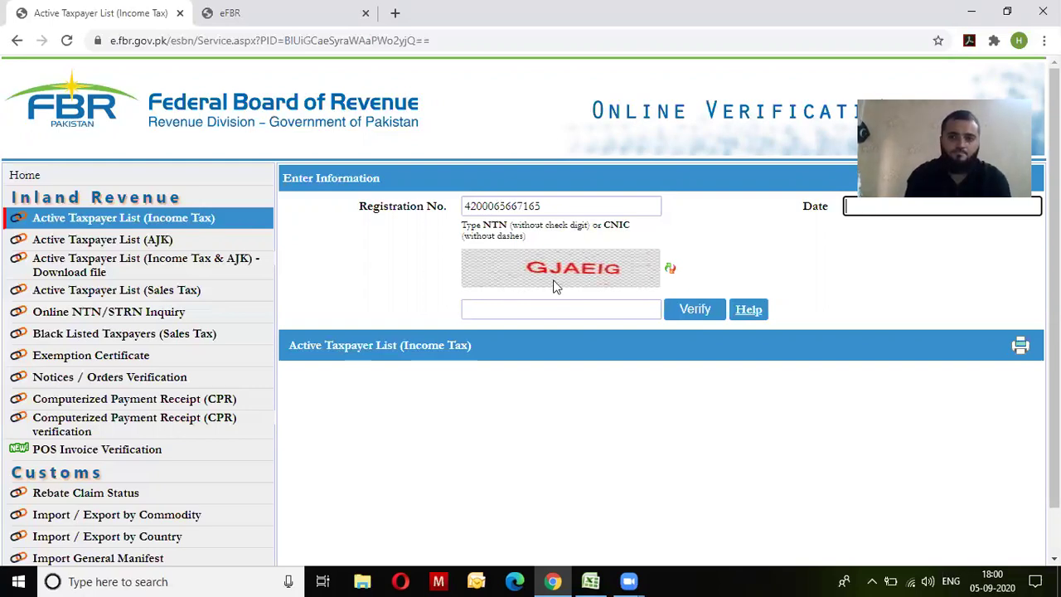
pyautogui.press('Down')
pyautogui.press('Down')
pyautogui.press('Down')
pyautogui.press('Down')
pyautogui.press('Down')
pyautogui.press('Down')
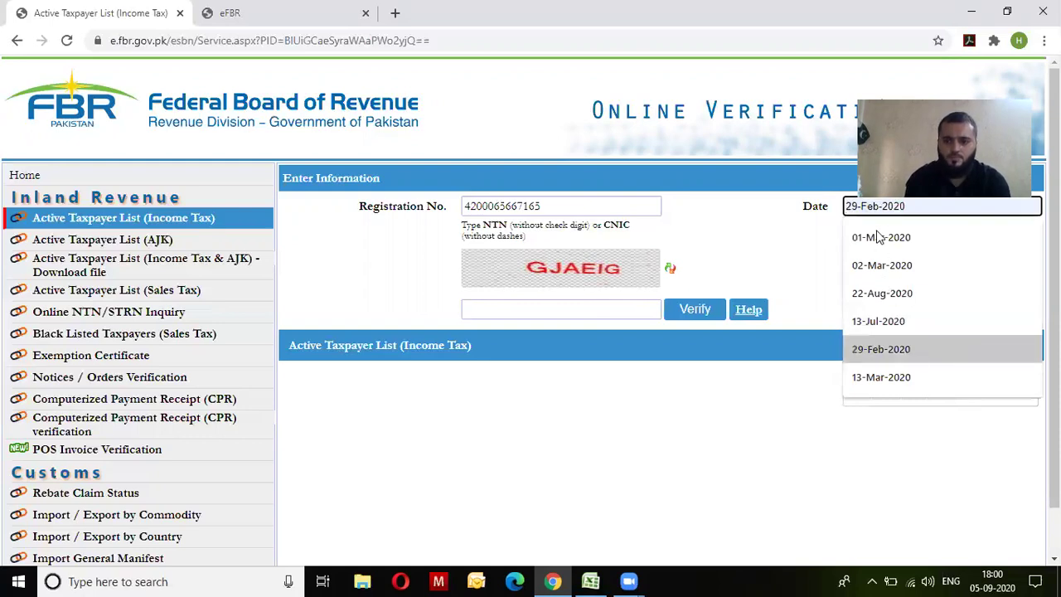
pyautogui.press('Escape')
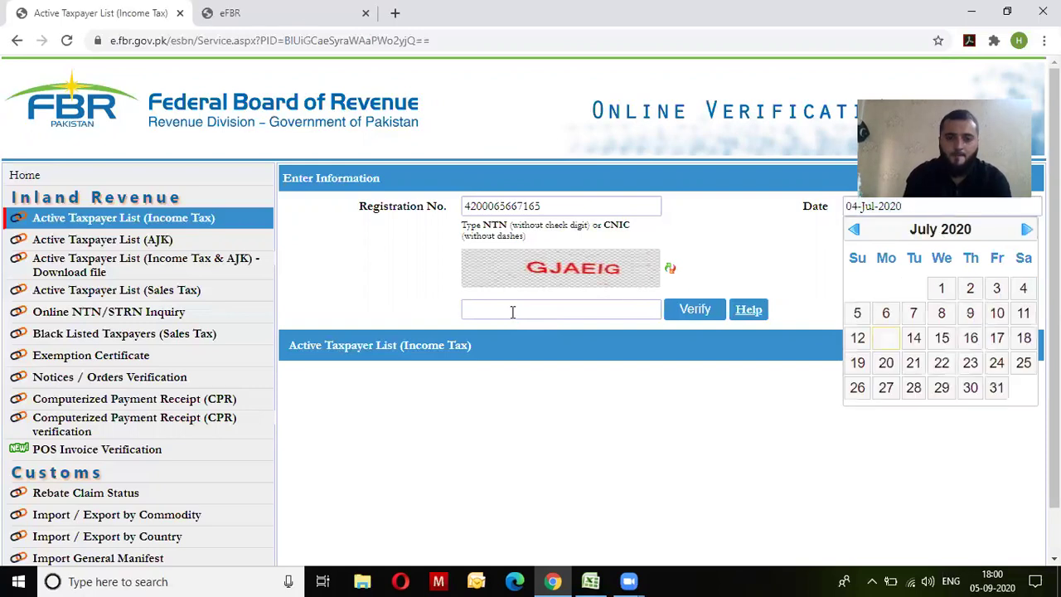
pyautogui.click(512, 311)
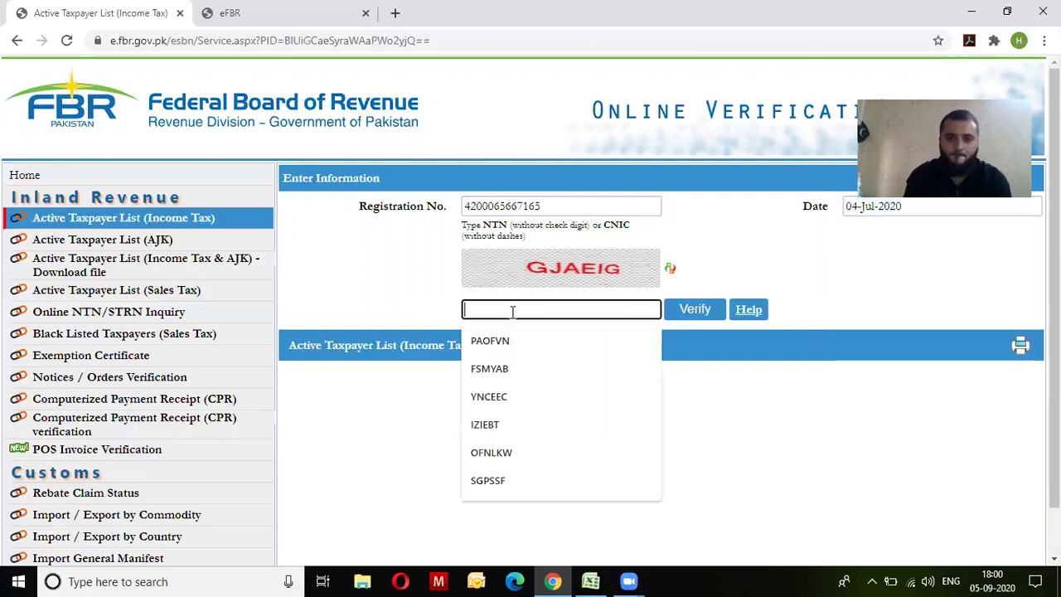
pyautogui.click(872, 207)
pyautogui.click(1026, 231)
pyautogui.click(1026, 231)
pyautogui.click(1023, 287)
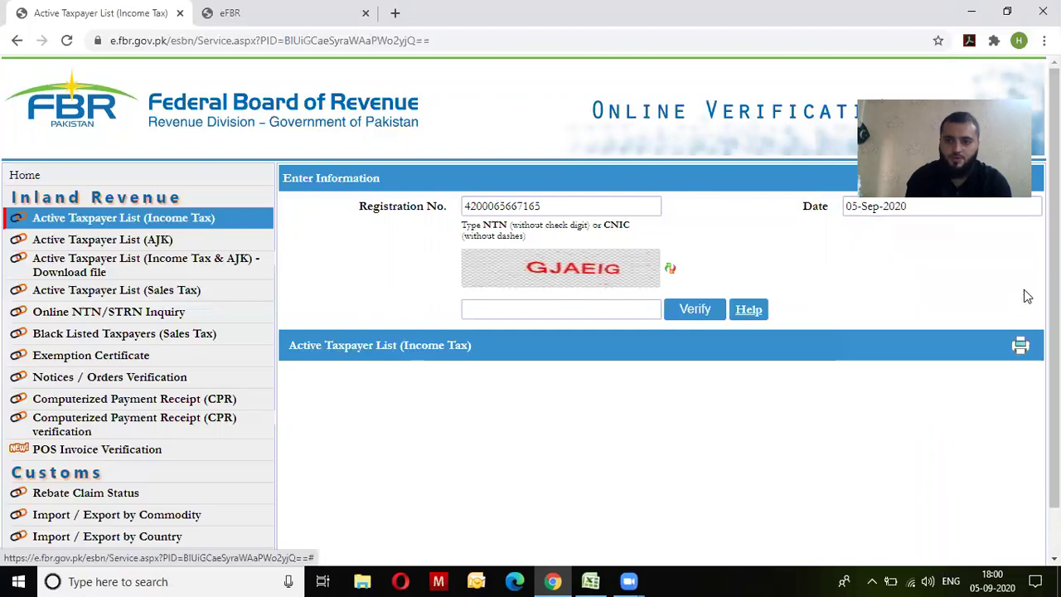
# Step: Enter the captcha answer and verify, returning Filing Status Active
pyautogui.click(620, 310)
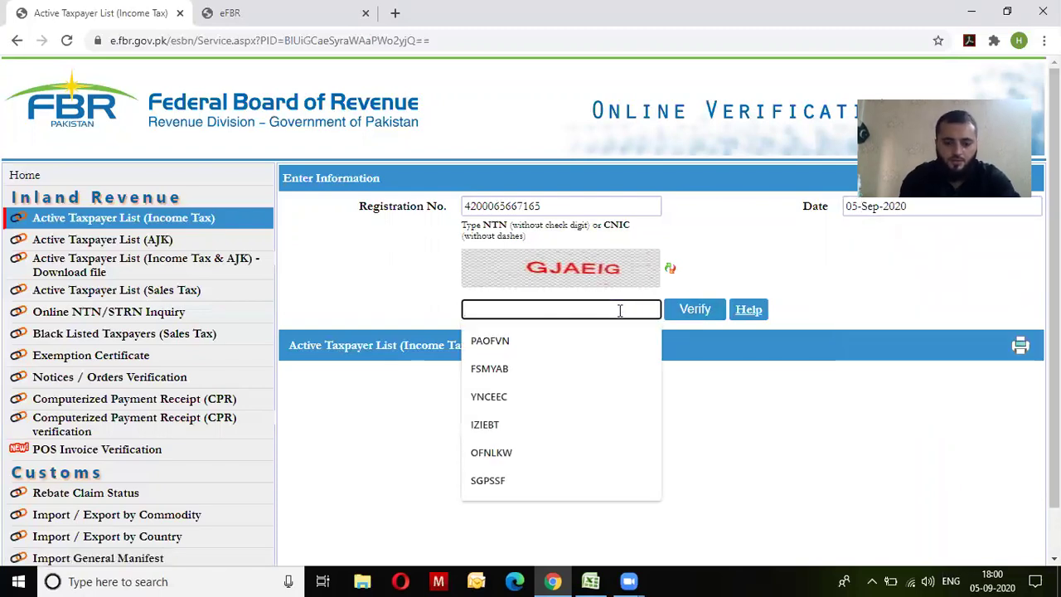
pyautogui.write('GJA')
pyautogui.write('EIG')
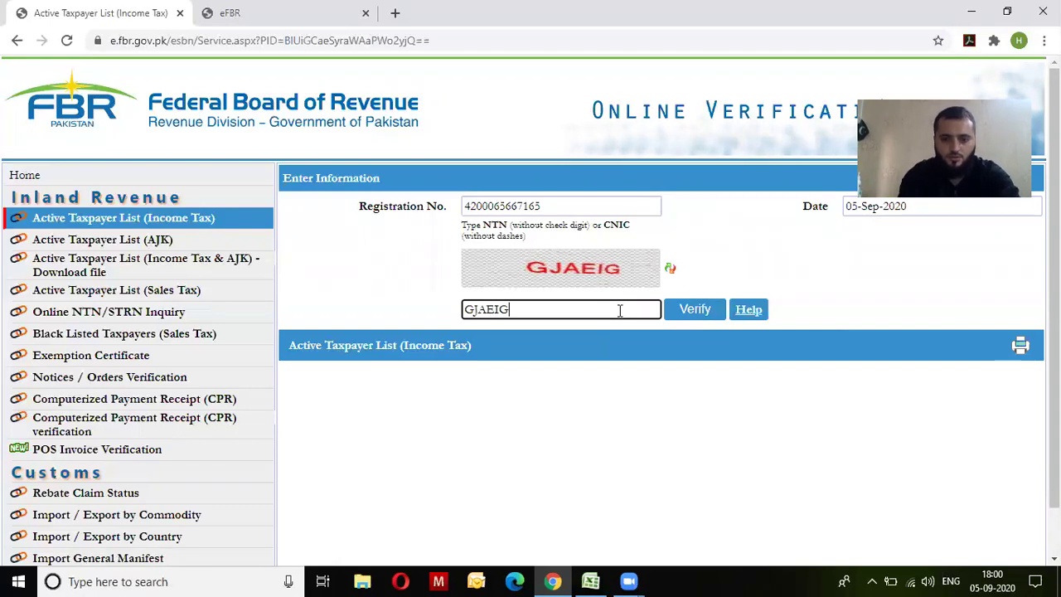
pyautogui.click(714, 310)
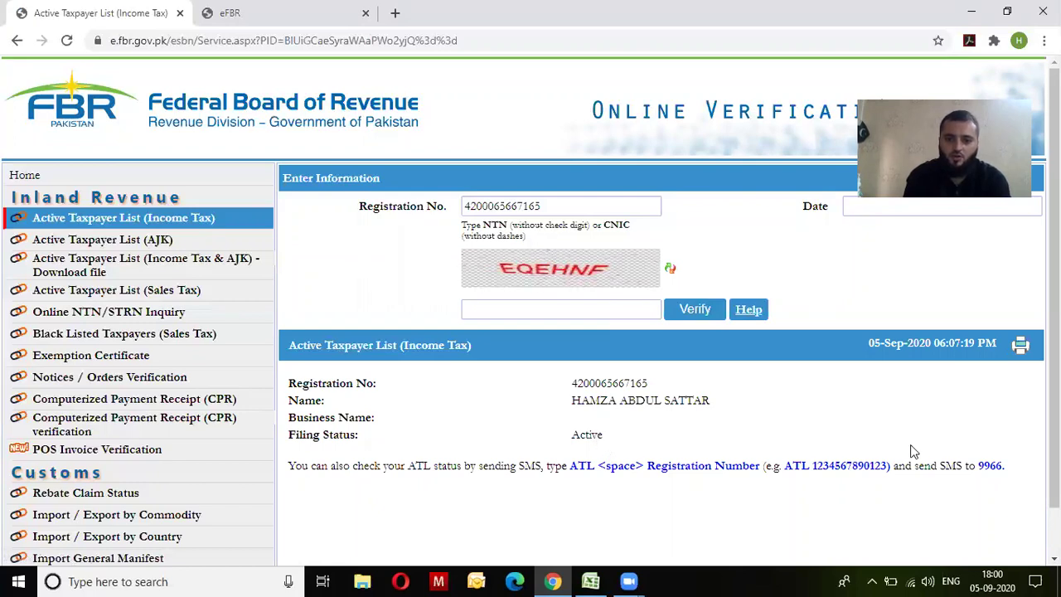
# Step: Scroll through the Active filing status result, then switch back to the eFBR portal tab
pyautogui.scroll(-1, 1055, 456)
pyautogui.scroll(-1, 764, 432)
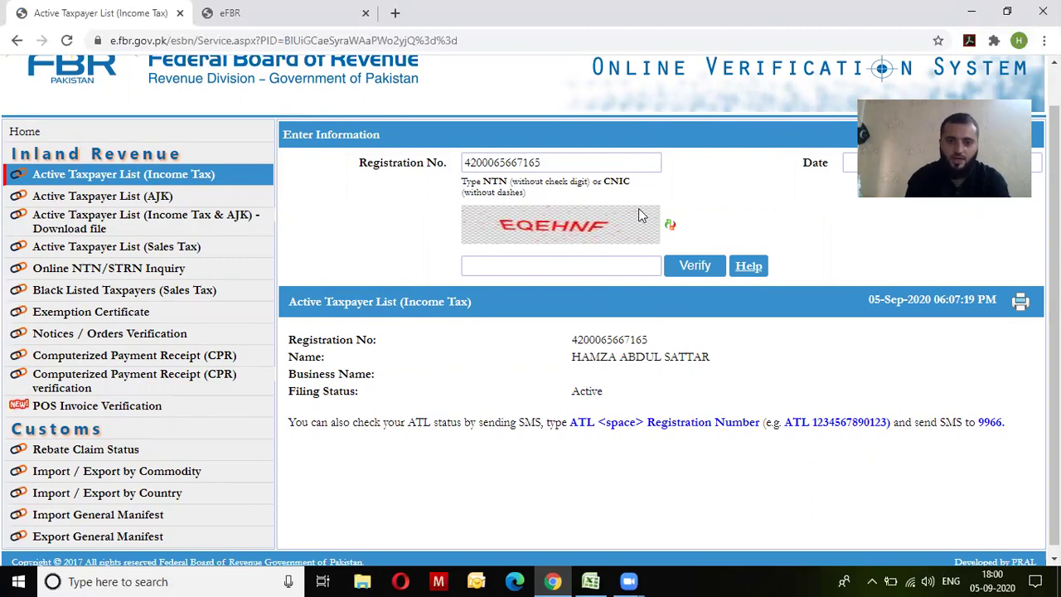
pyautogui.click(231, 12)
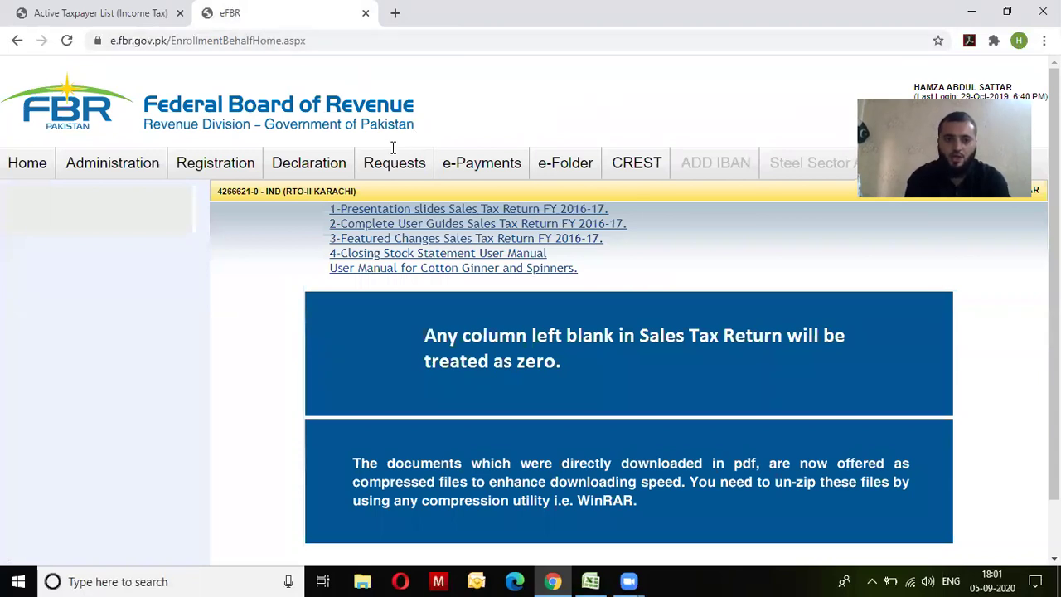
# Step: Start a new Income Tax payment from e-Payments > Create Payment
pyautogui.moveTo(259, 170)
pyautogui.moveTo(456, 170)
pyautogui.moveTo(489, 270)
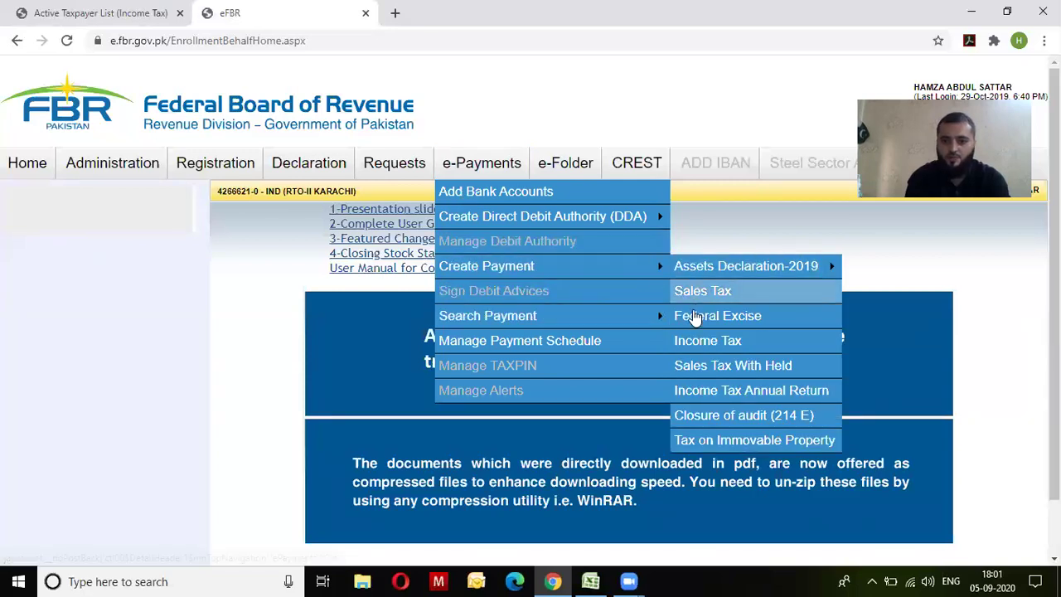
pyautogui.click(693, 336)
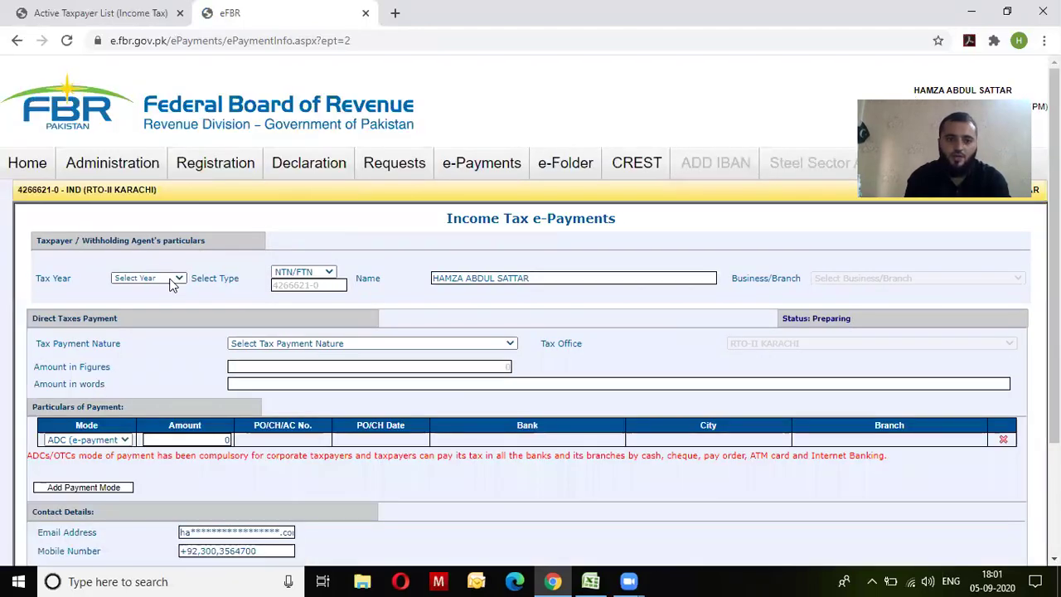
# Step: Set Tax Year 2019, nature Misc., and section 920601 - 182(A) - Surcharge for ATL
pyautogui.click(165, 278)
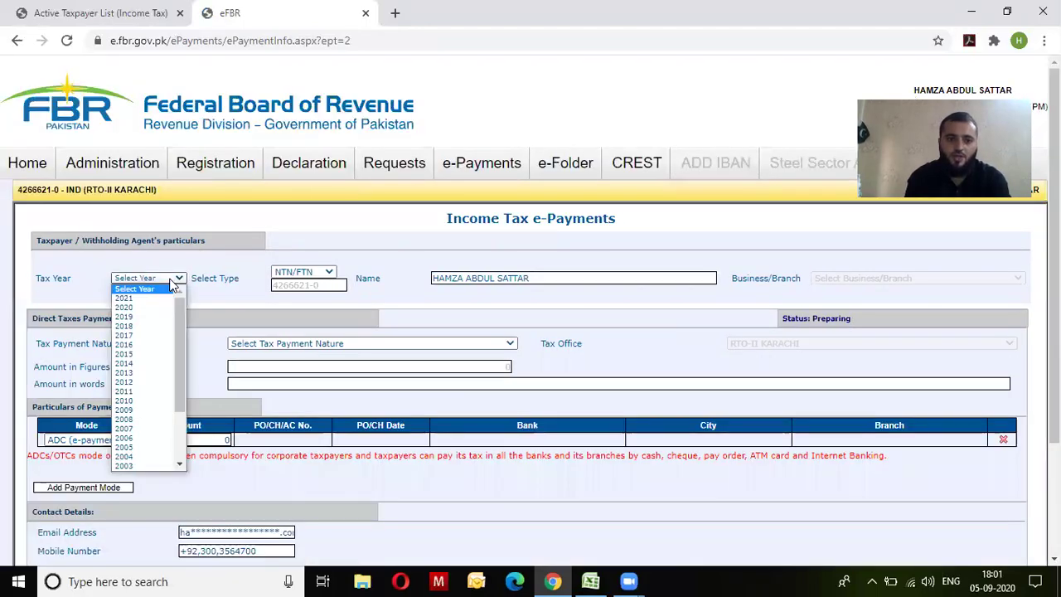
pyautogui.click(146, 323)
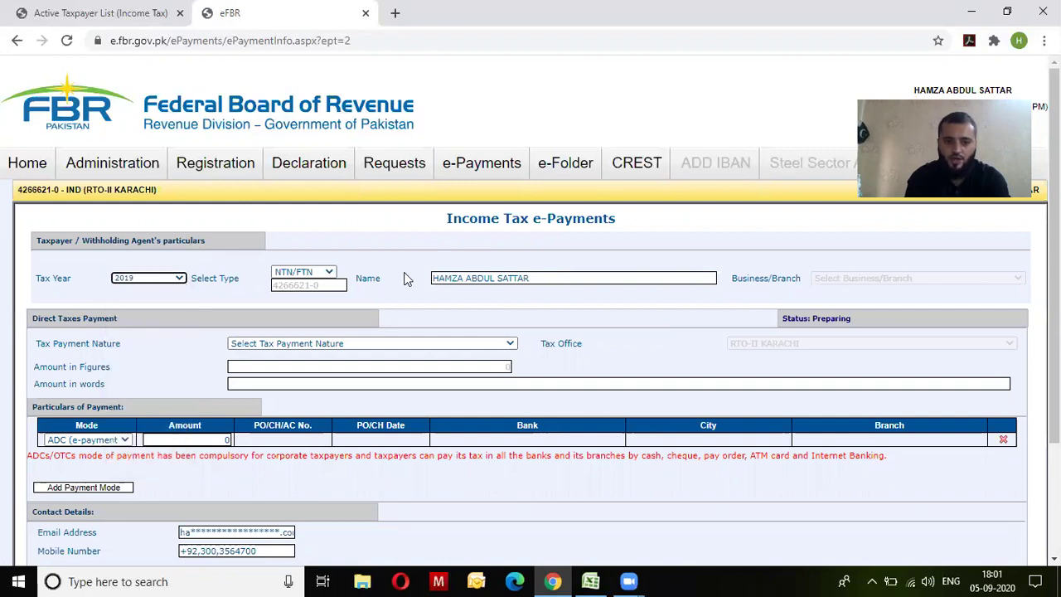
pyautogui.click(340, 346)
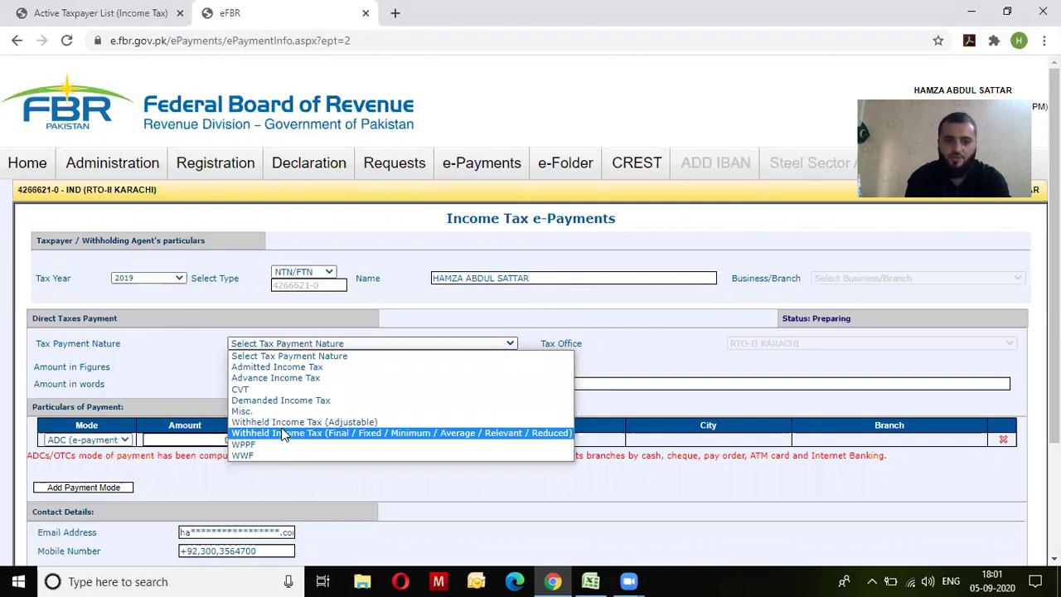
pyautogui.click(298, 412)
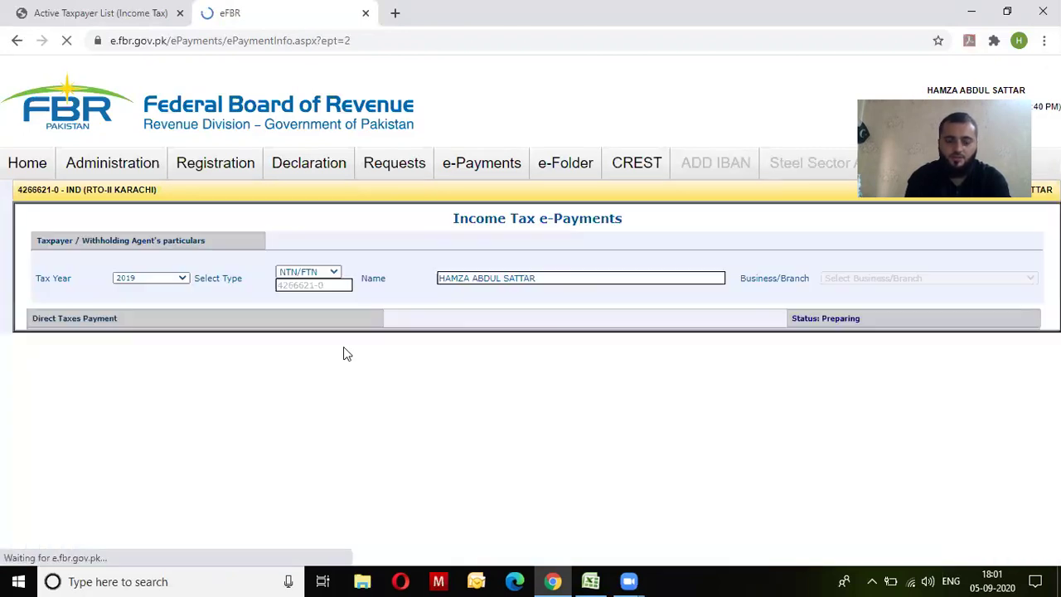
pyautogui.click(345, 384)
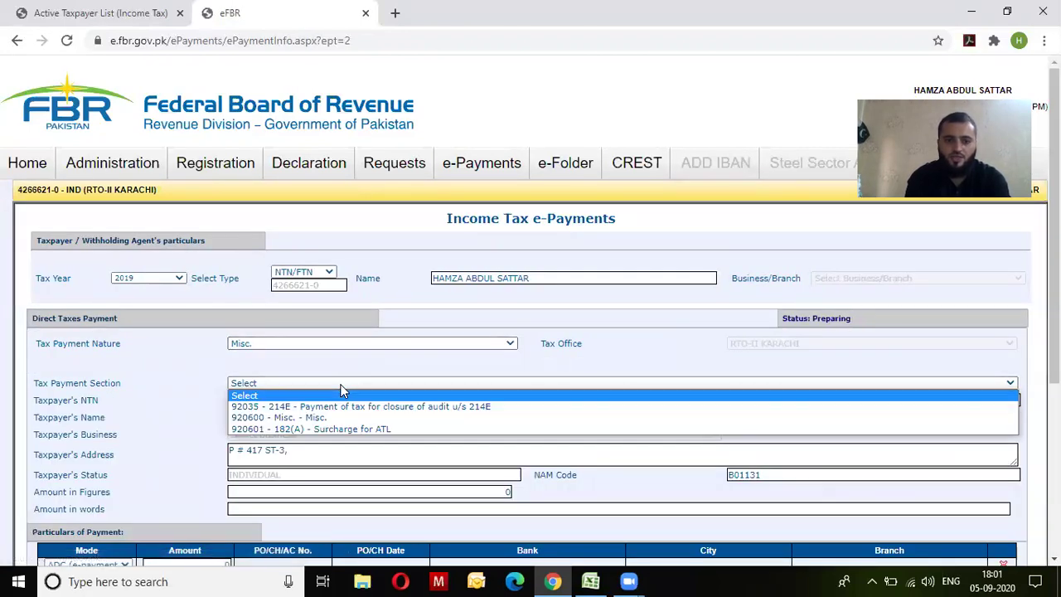
pyautogui.click(323, 431)
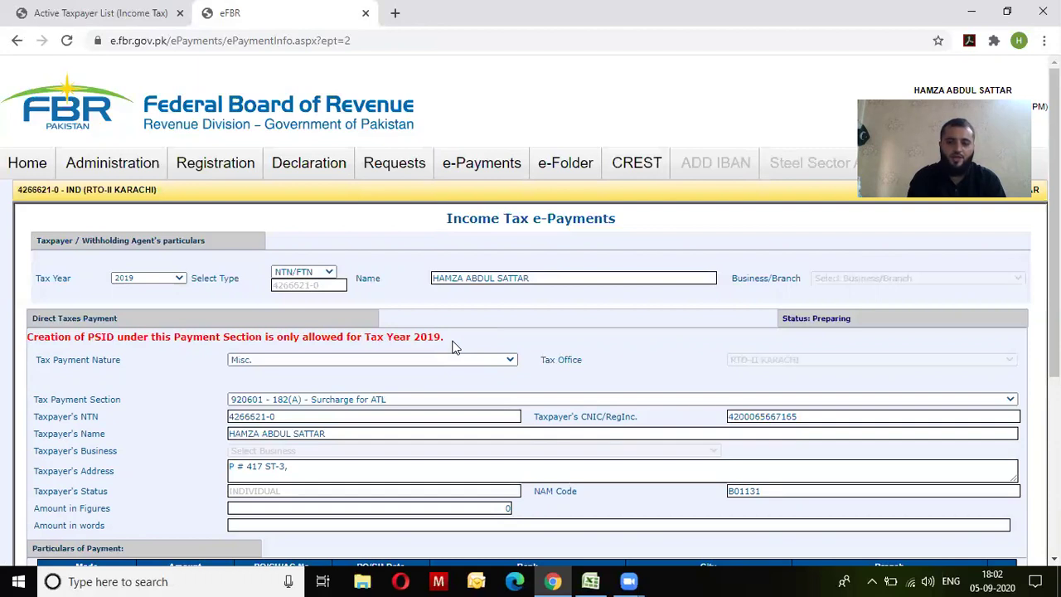
# Step: Load iris.fbr.gov.pk in a new tab and choose Registration for Unregistered Person
pyautogui.moveTo(395, 163)
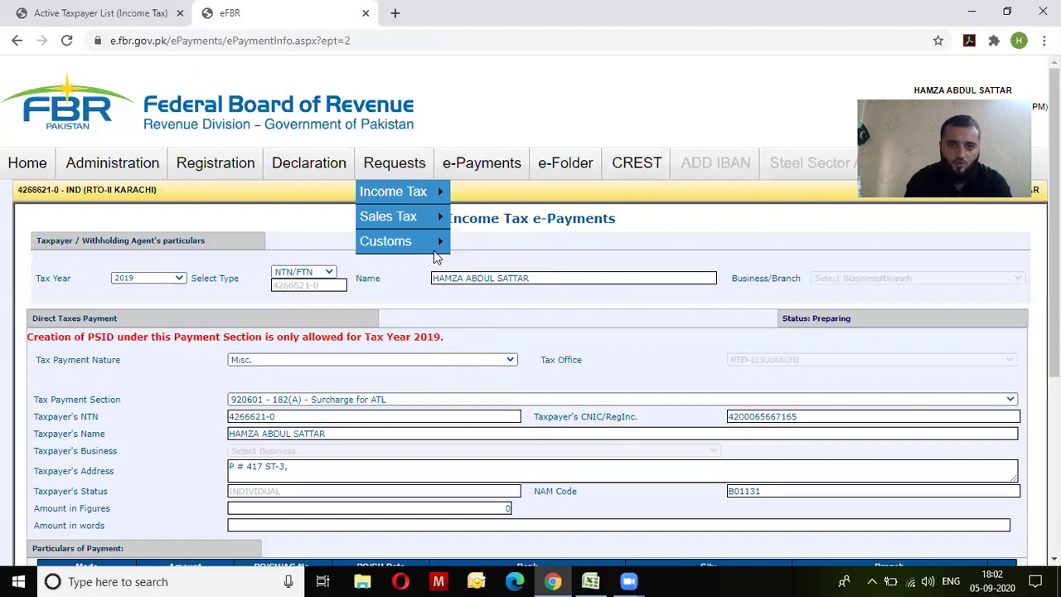
pyautogui.hotkey('ctrl', 't')
pyautogui.hotkey('ctrl', 't')
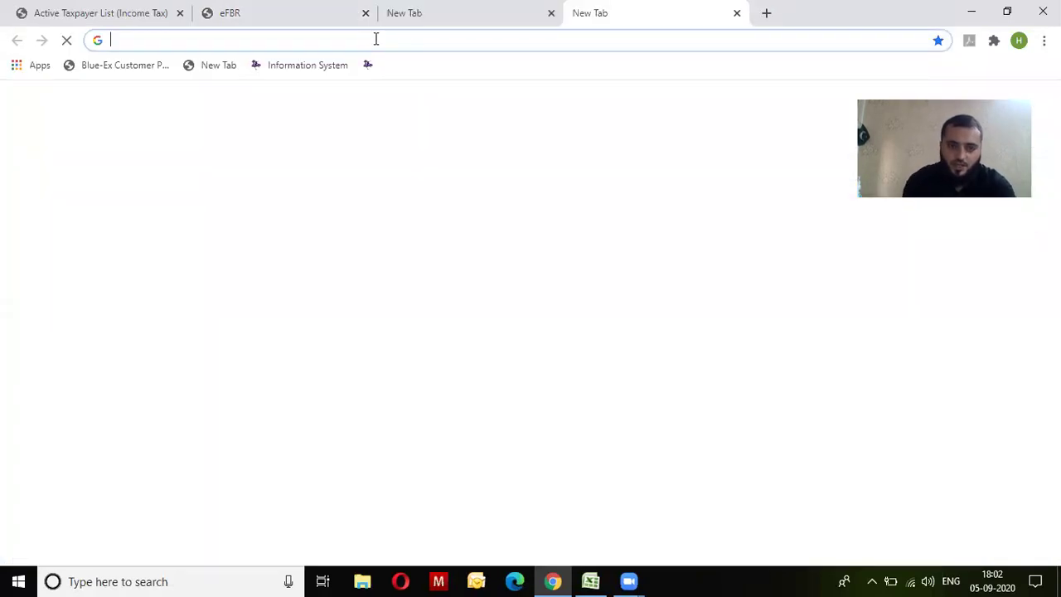
pyautogui.write('ir')
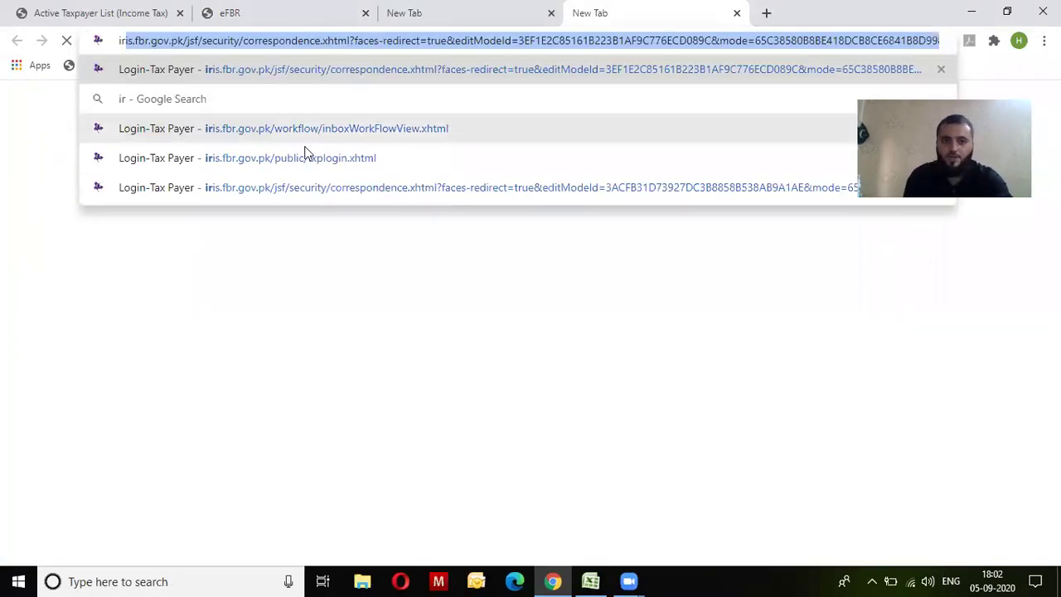
pyautogui.click(310, 132)
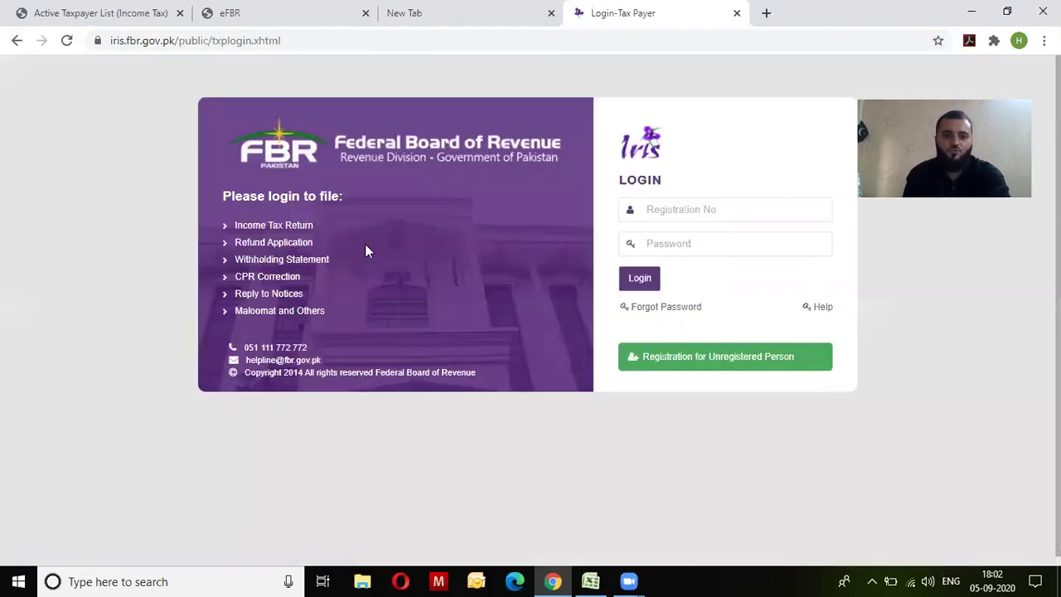
pyautogui.click(662, 365)
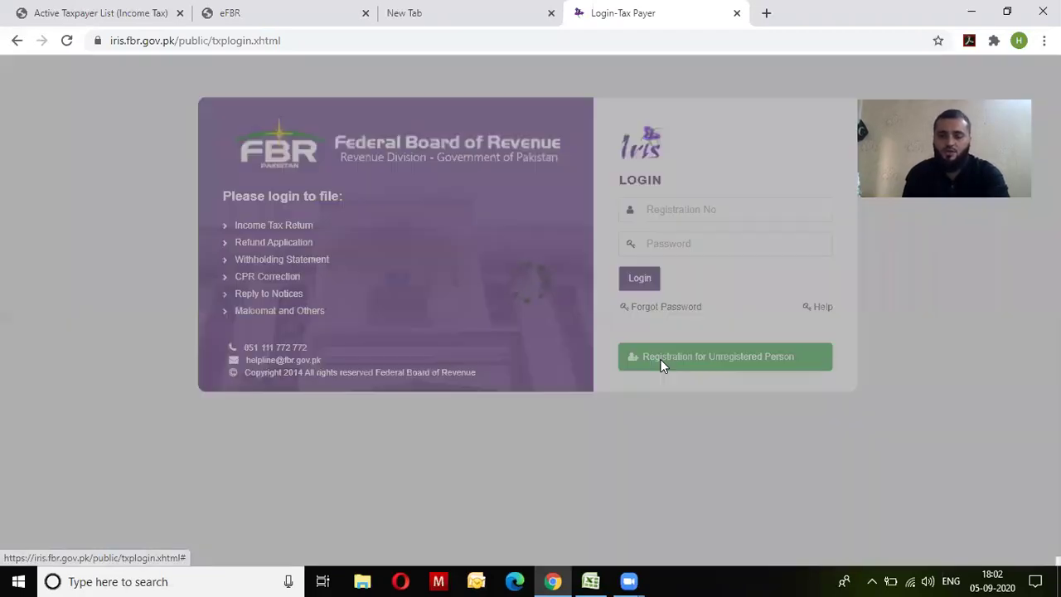